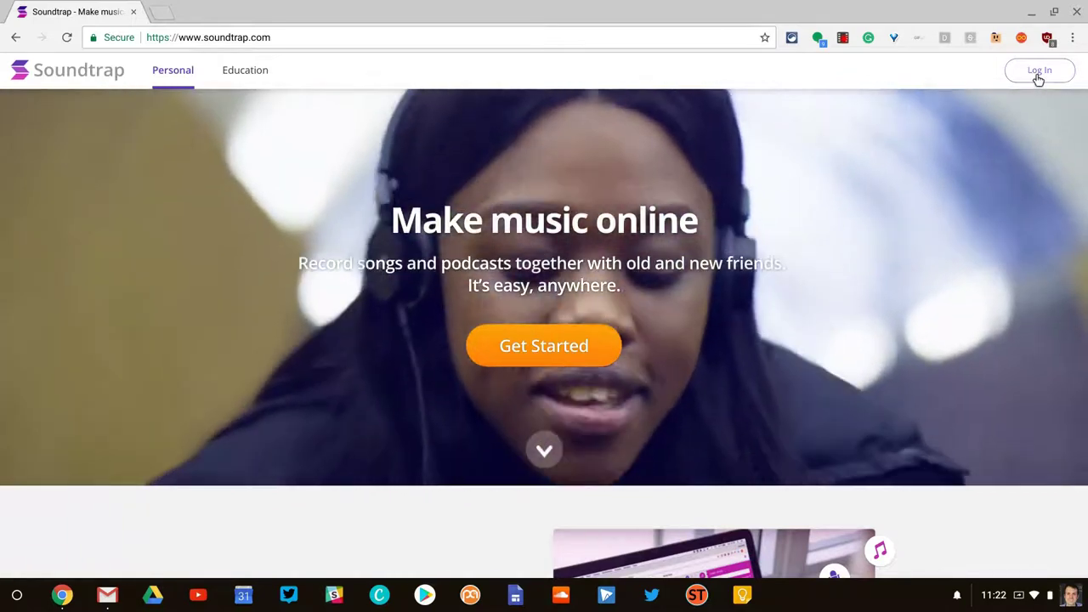
# Log in to Soundtrap with a Google account to reach a new studio project.
pyautogui.click(1038, 75)
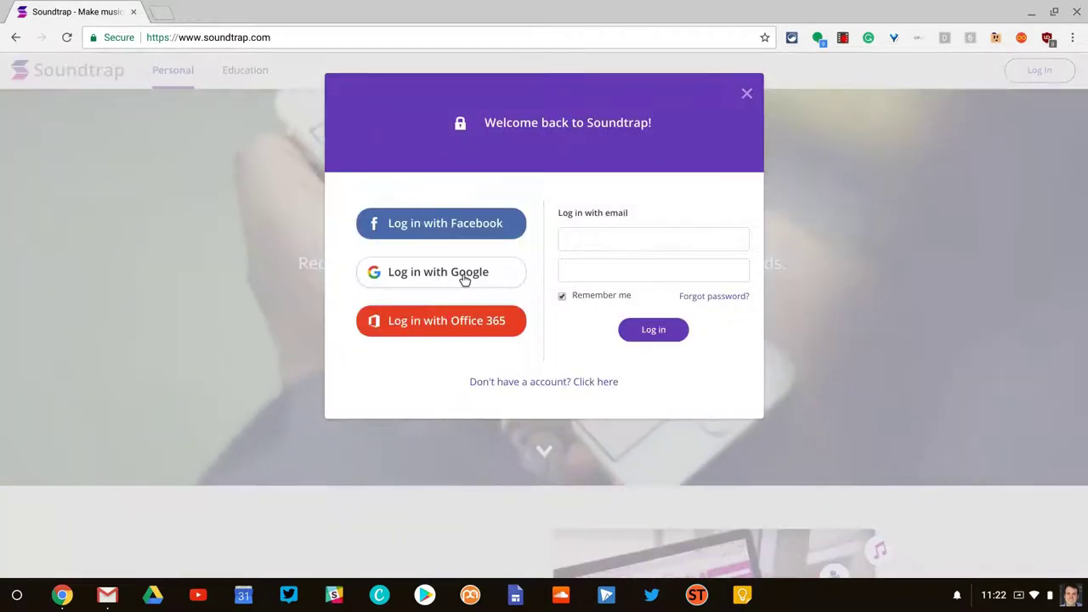
pyautogui.click(464, 281)
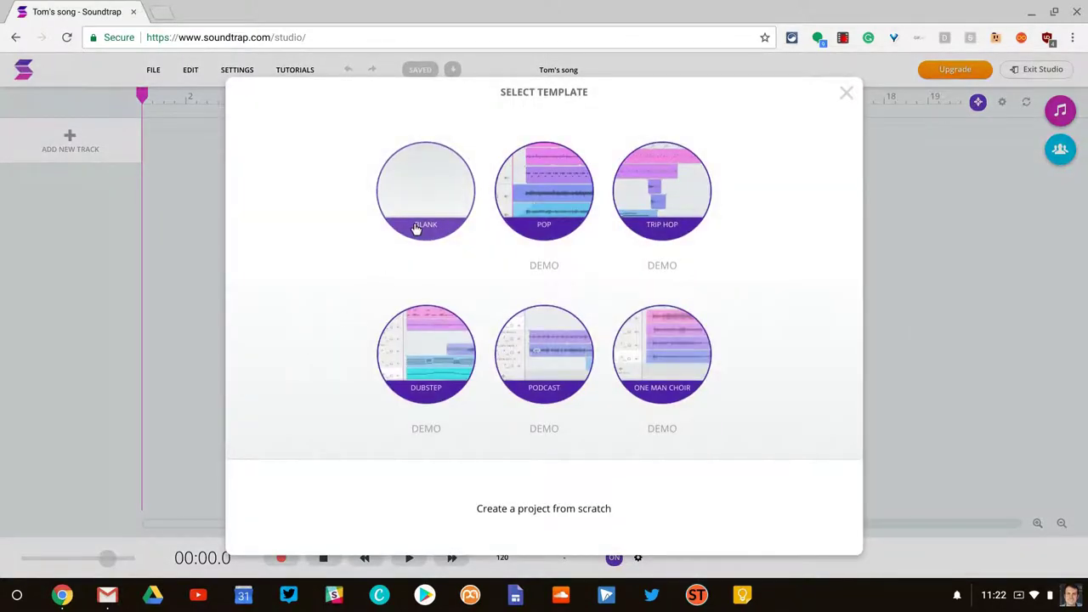
# Start a Blank project and bring up the Add New Track choices.
pyautogui.click(417, 229)
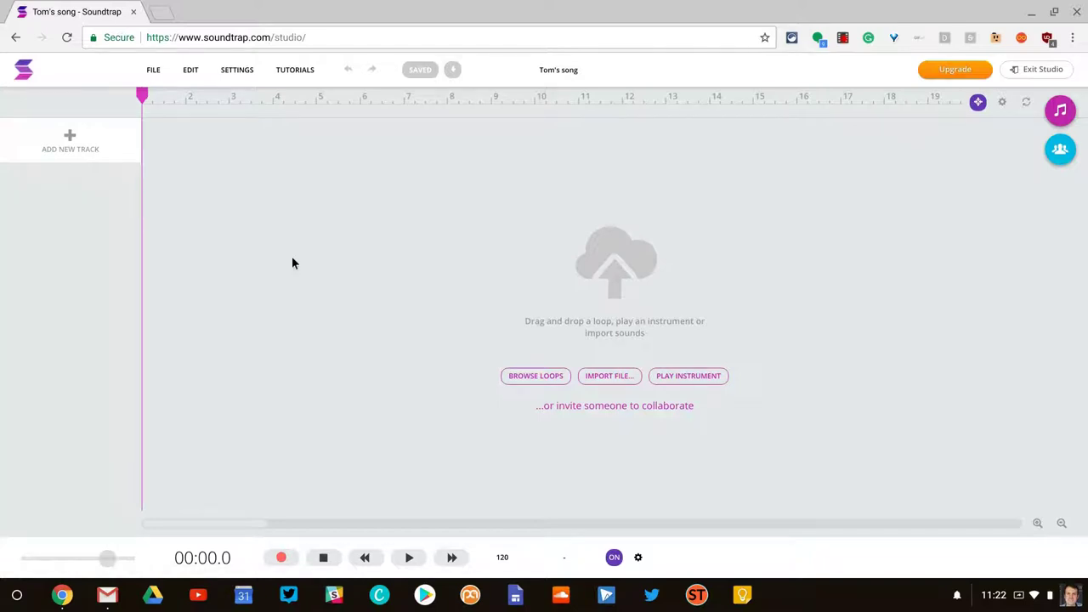
pyautogui.click(69, 144)
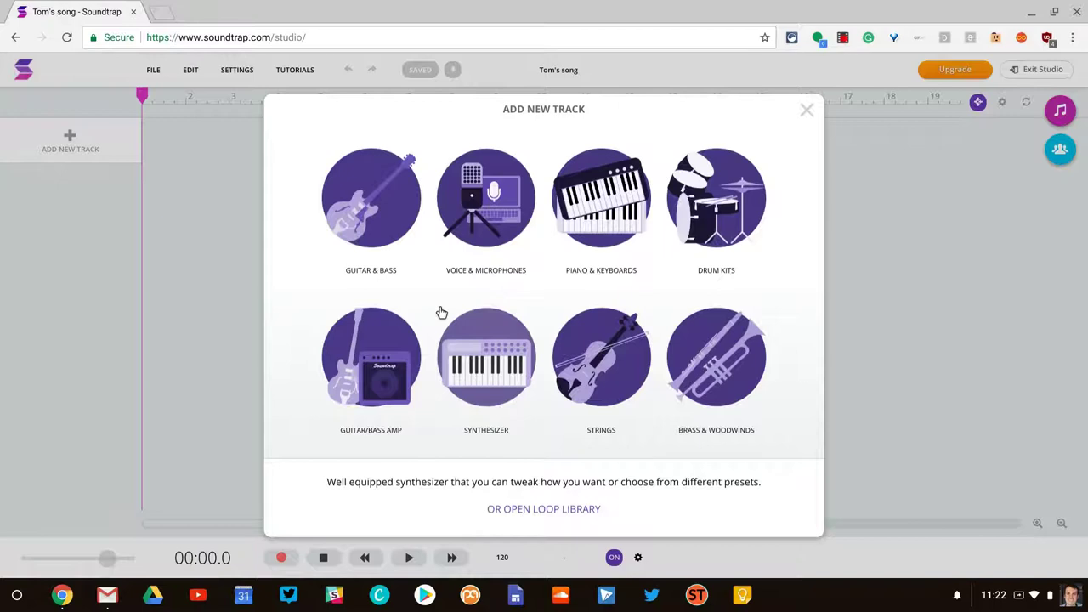
# Add a Voice & Microphone track, hide its panel, and cancel the import file picker.
pyautogui.click(486, 213)
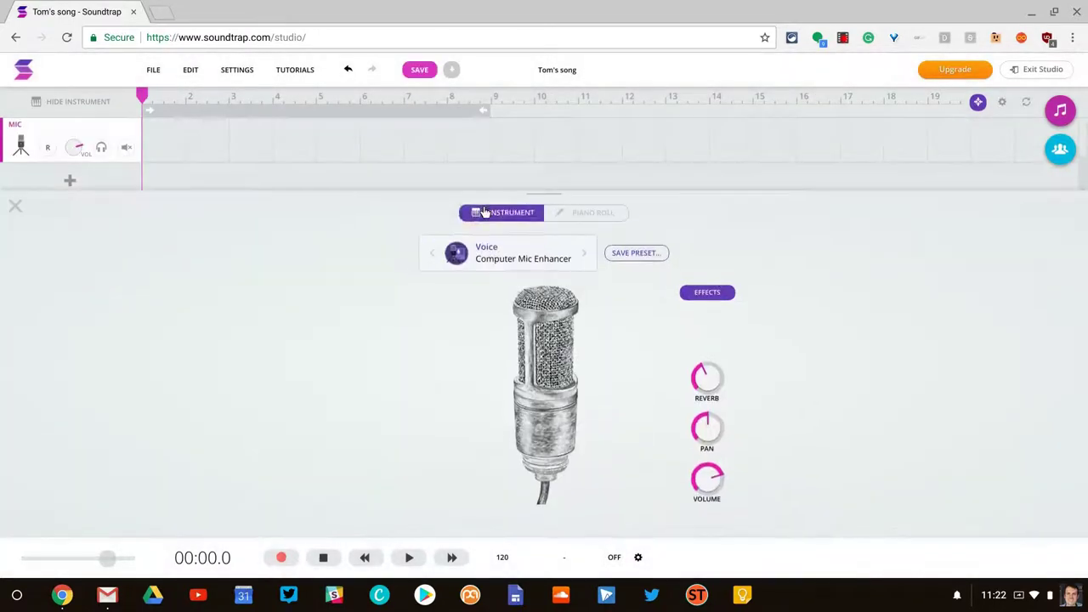
pyautogui.click(485, 213)
pyautogui.click(602, 399)
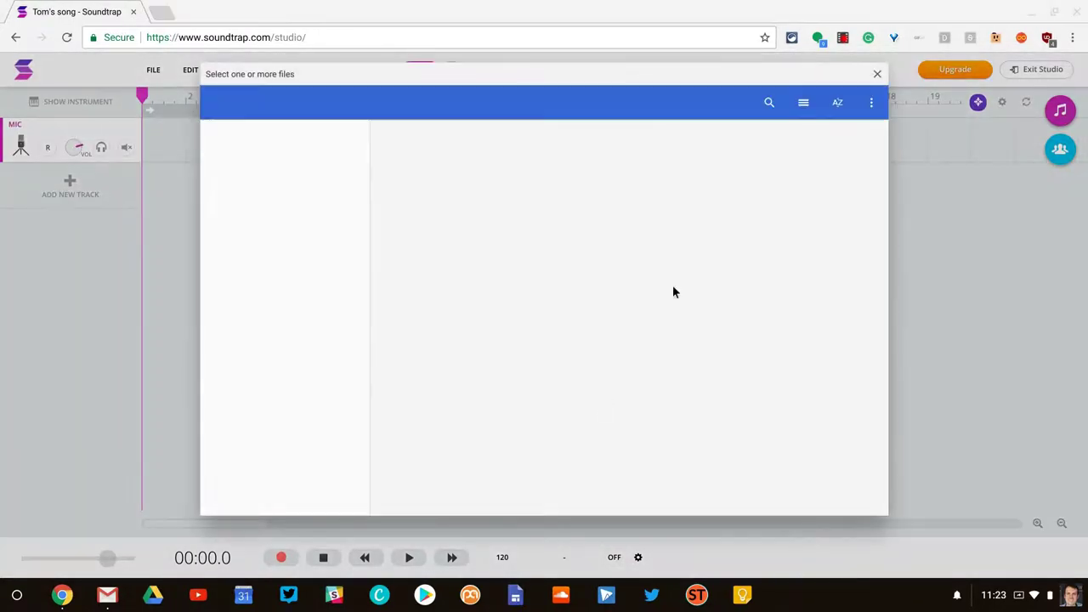
pyautogui.click(879, 75)
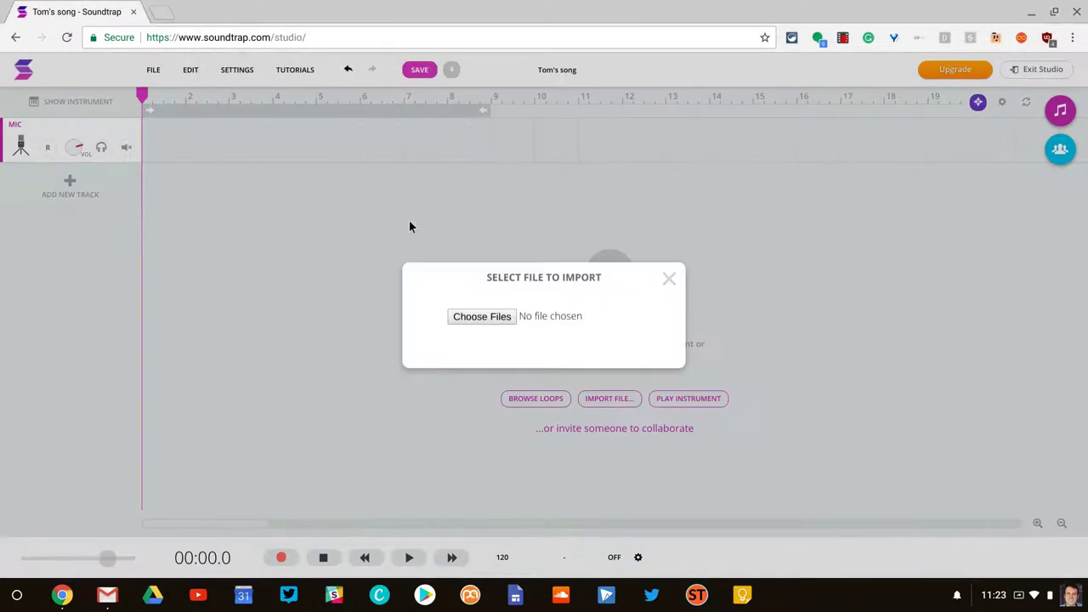
# Close the import prompt and leave for the profile page with Don't Save.
pyautogui.click(669, 279)
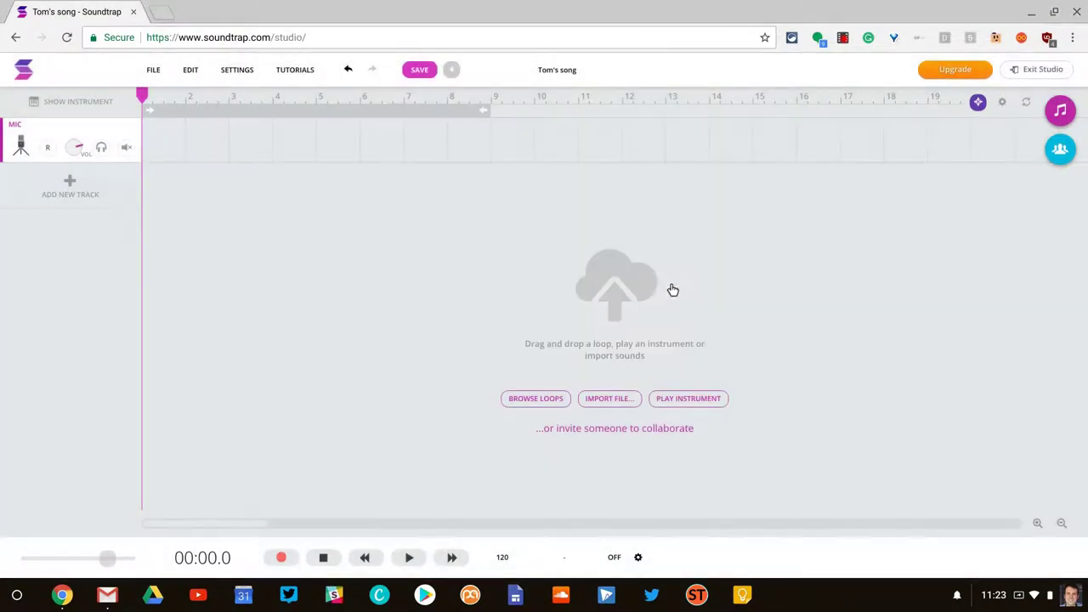
pyautogui.click(22, 73)
pyautogui.click(479, 334)
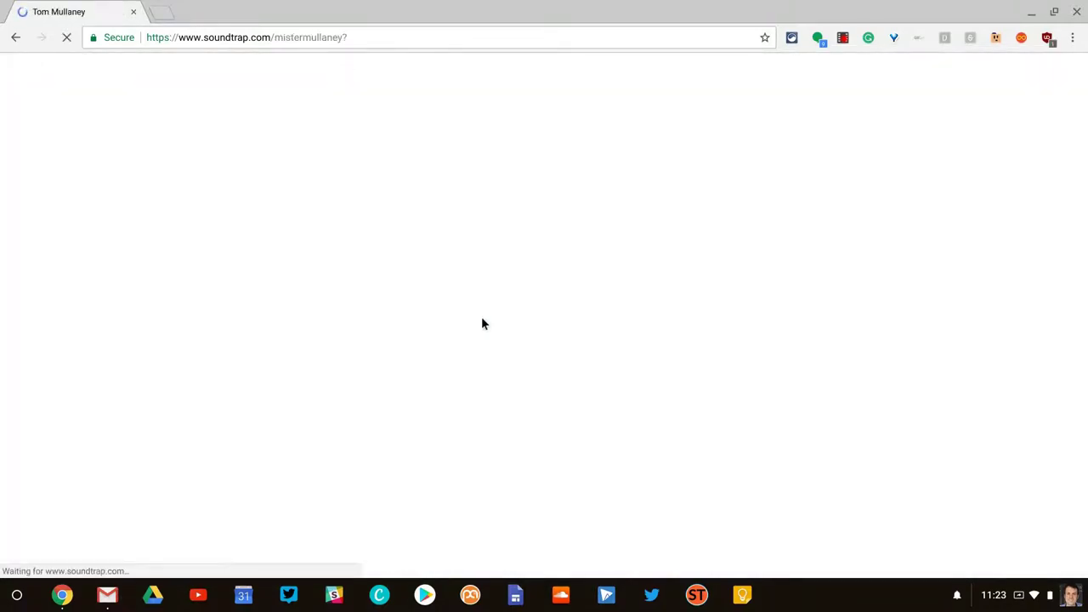
# Delete the Episode 3 project from the My Projects list.
pyautogui.scroll(-5, 1012, 349)
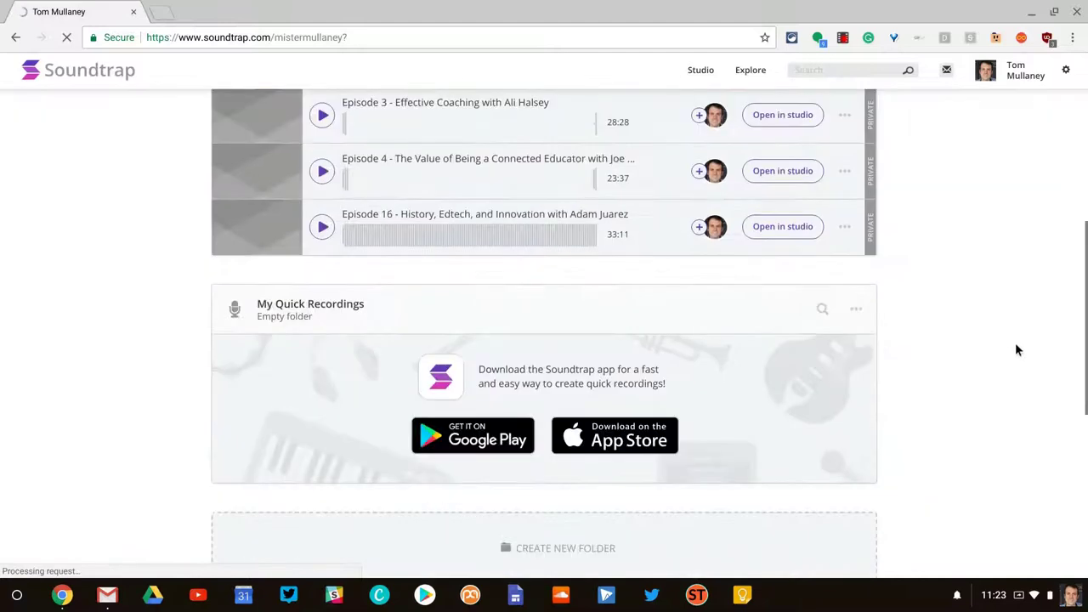
pyautogui.scroll(1, 995, 332)
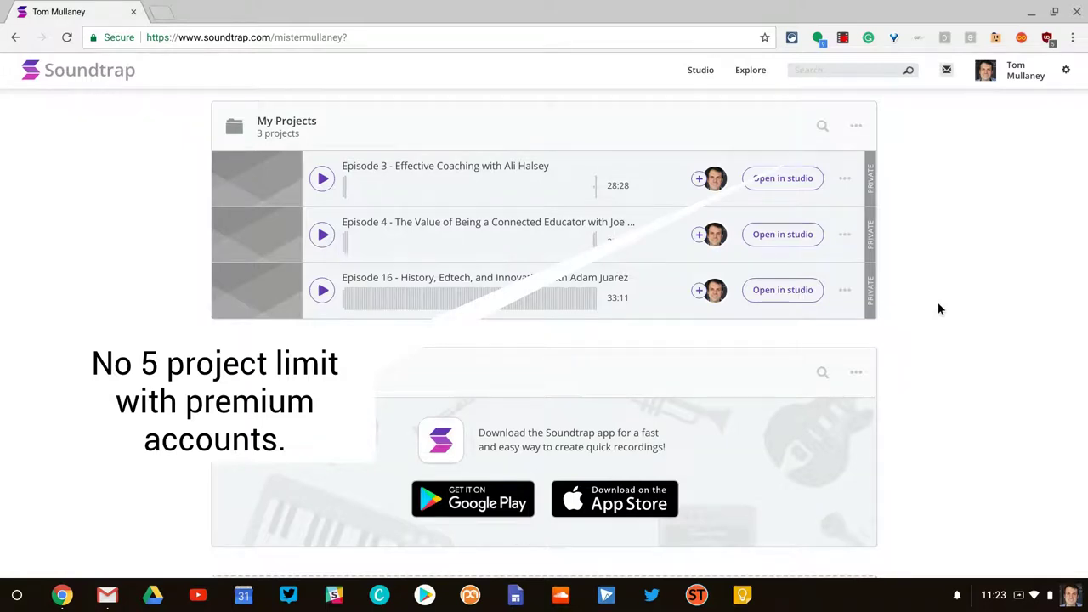
pyautogui.click(846, 181)
pyautogui.click(851, 465)
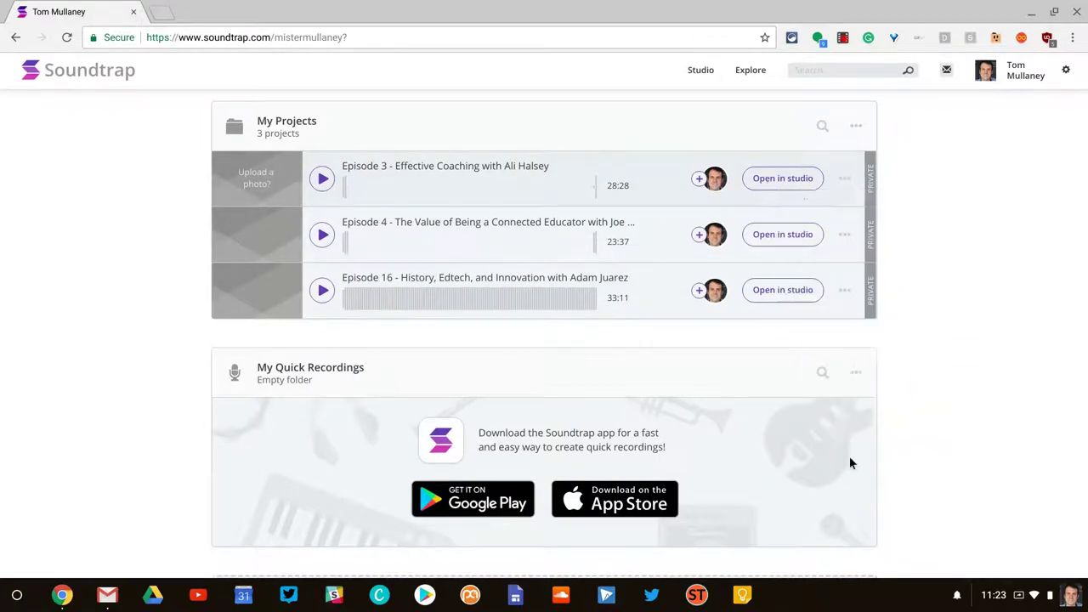
pyautogui.click(508, 212)
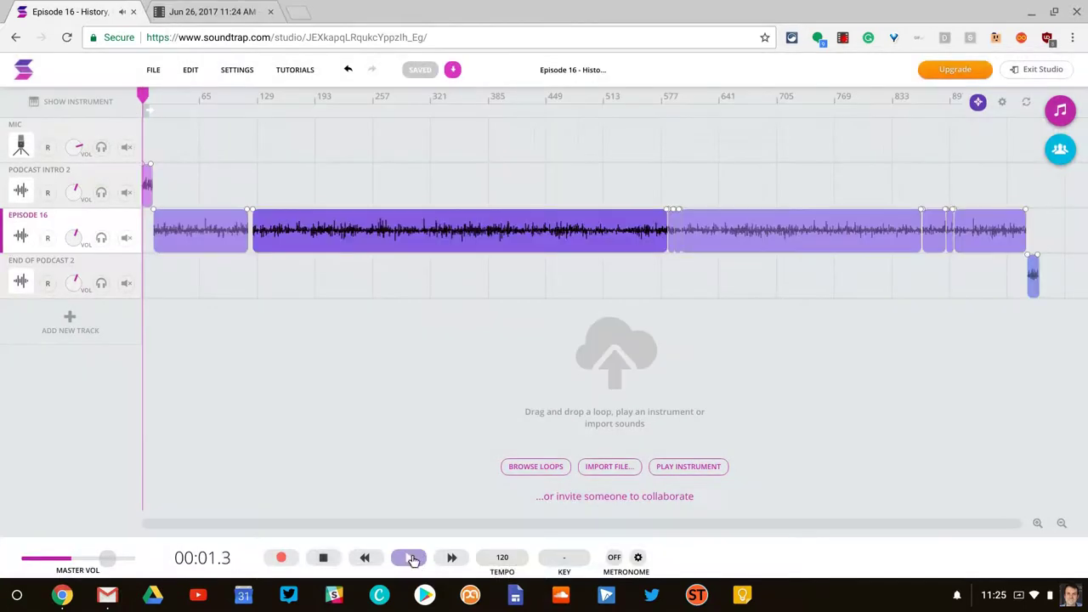
# Stop playback, place the playhead at 06:24.0, and open the Episode 16 region's context menu.
pyautogui.click(409, 557)
pyautogui.click(258, 96)
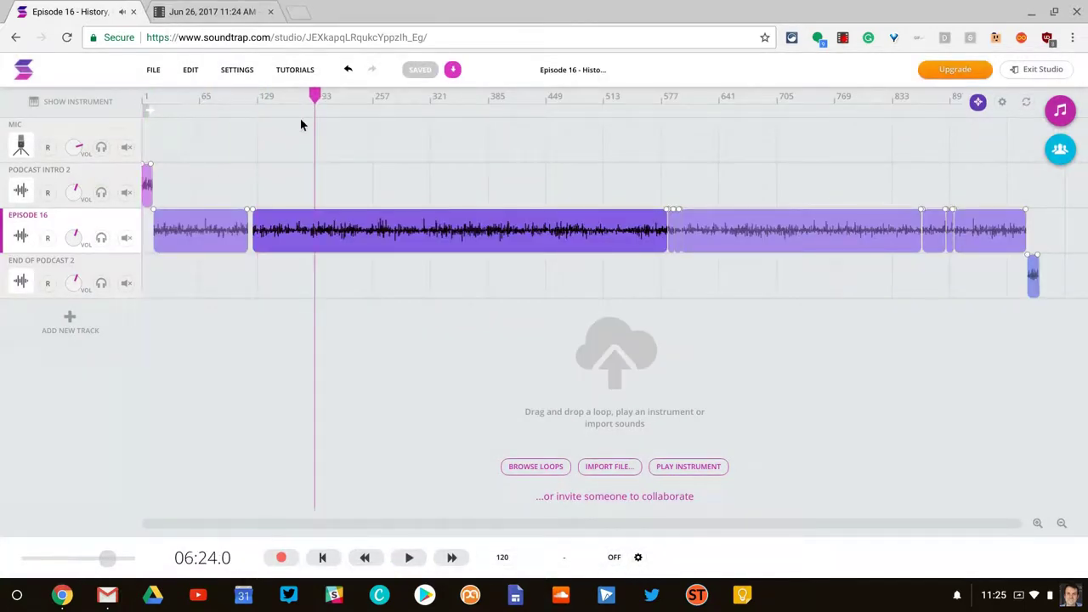
pyautogui.moveTo(369, 236)
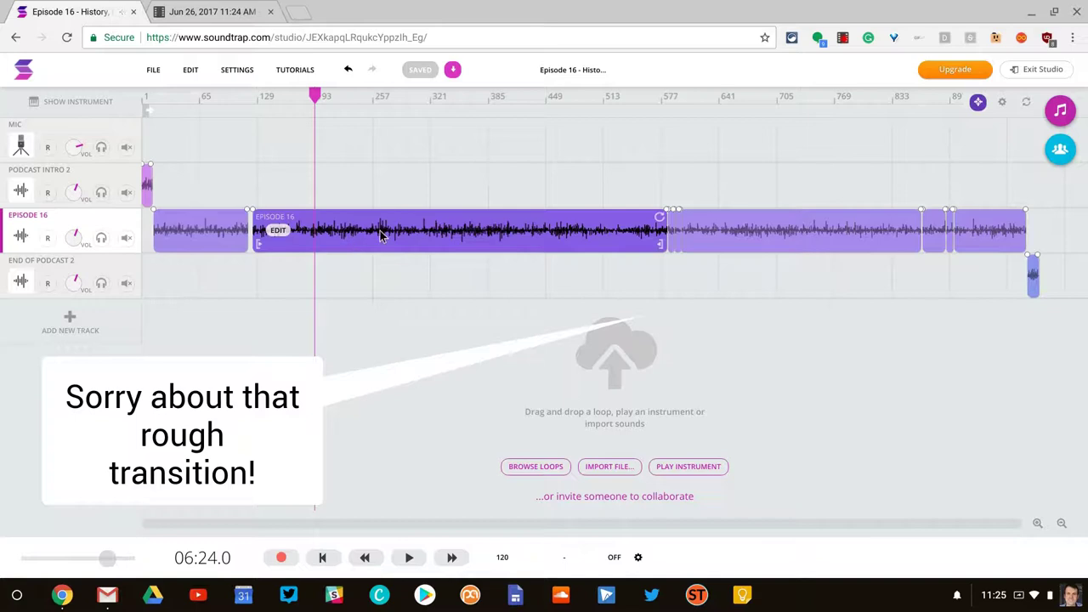
pyautogui.rightClick(381, 236)
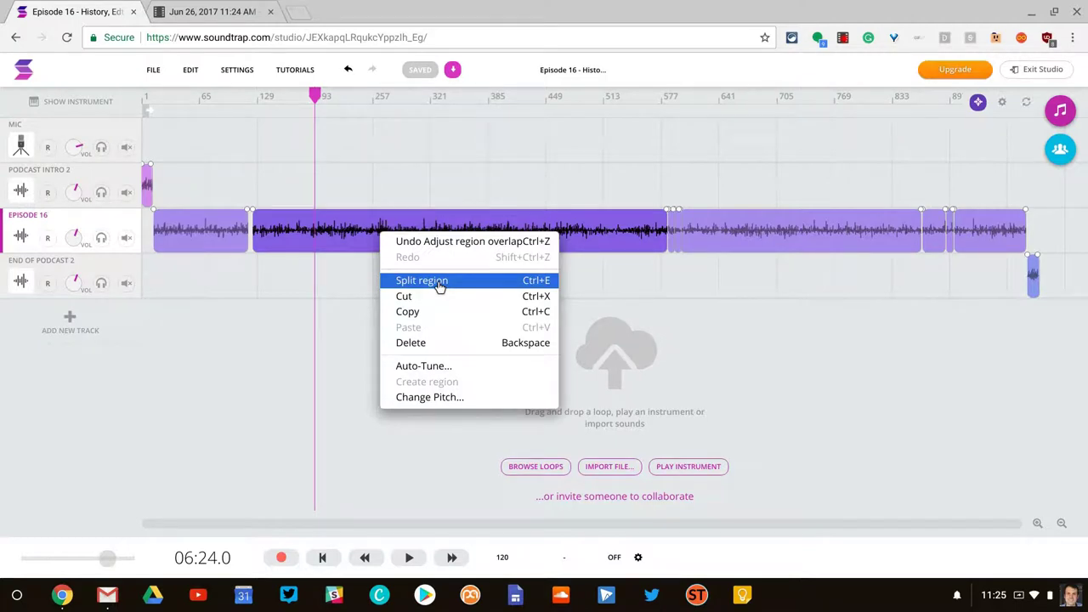
# Close the region menu, then open and dismiss the Episode 16 clip options unchanged.
pyautogui.click(439, 287)
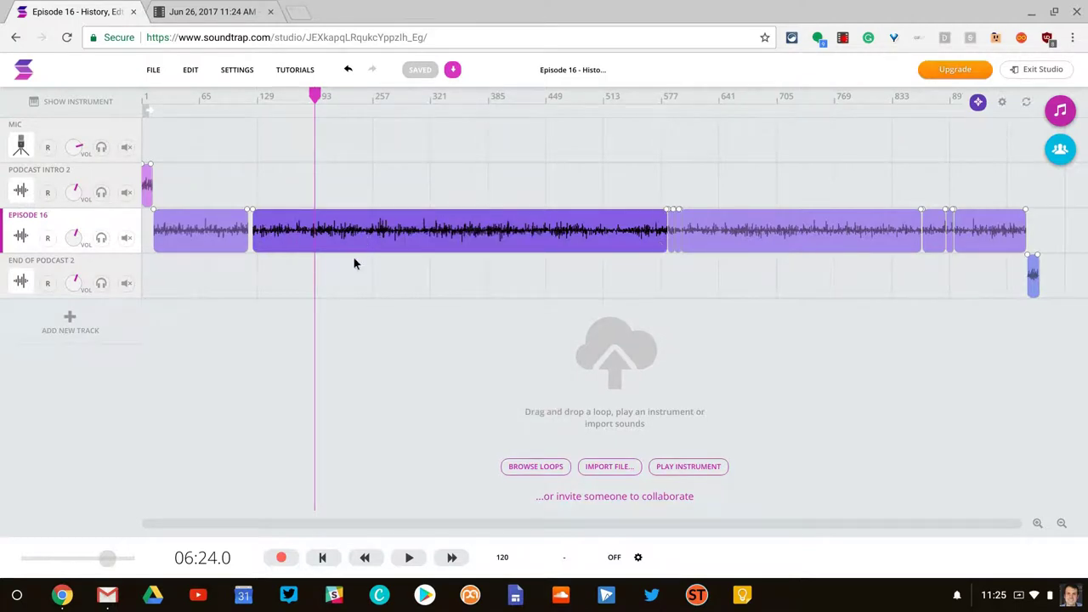
pyautogui.rightClick(284, 238)
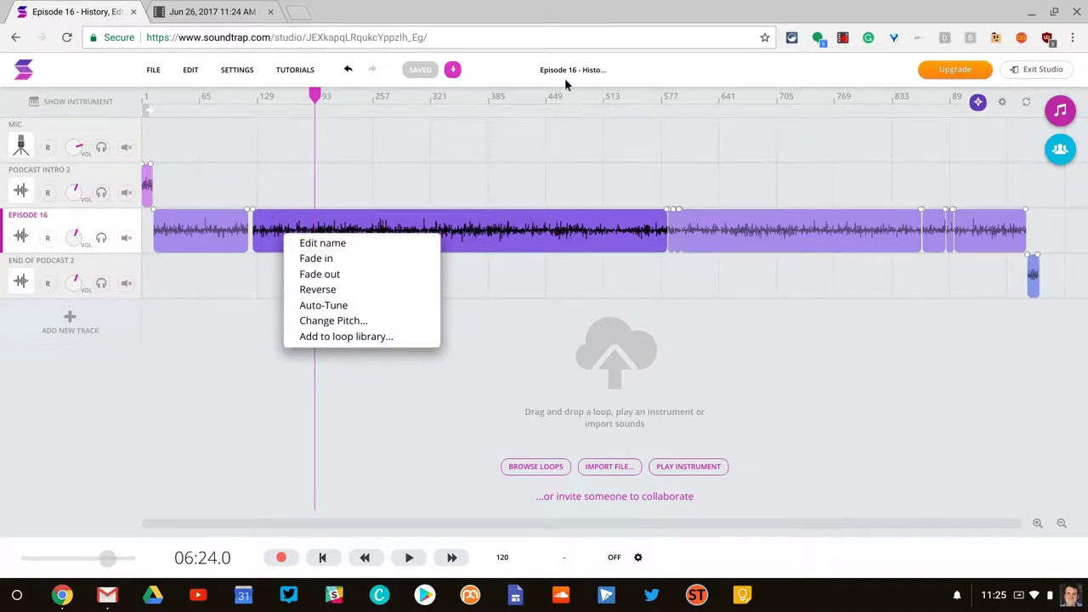
pyautogui.click(677, 69)
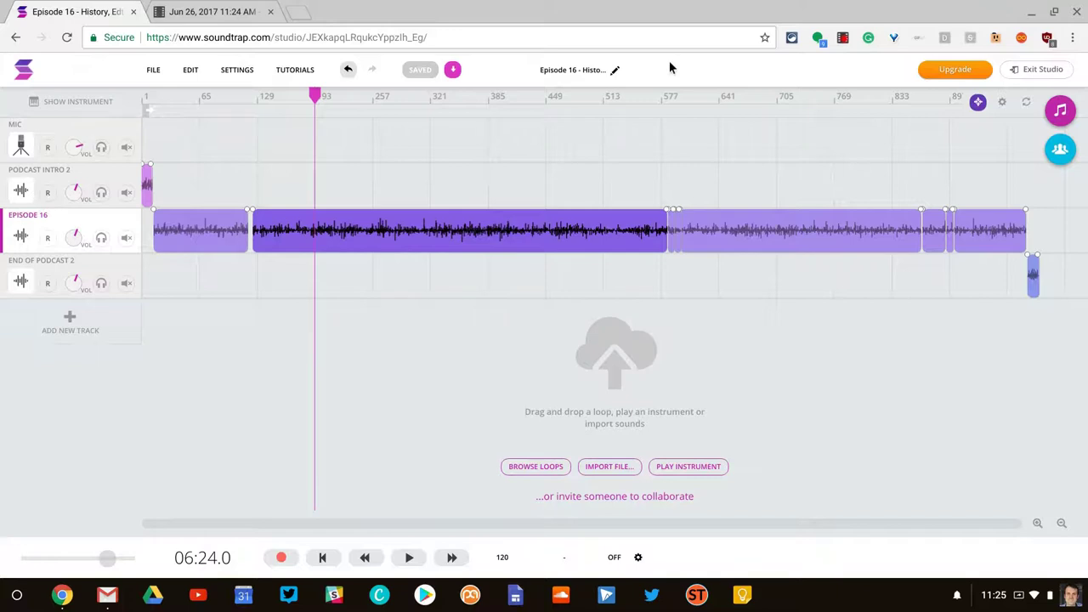
pyautogui.click(791, 39)
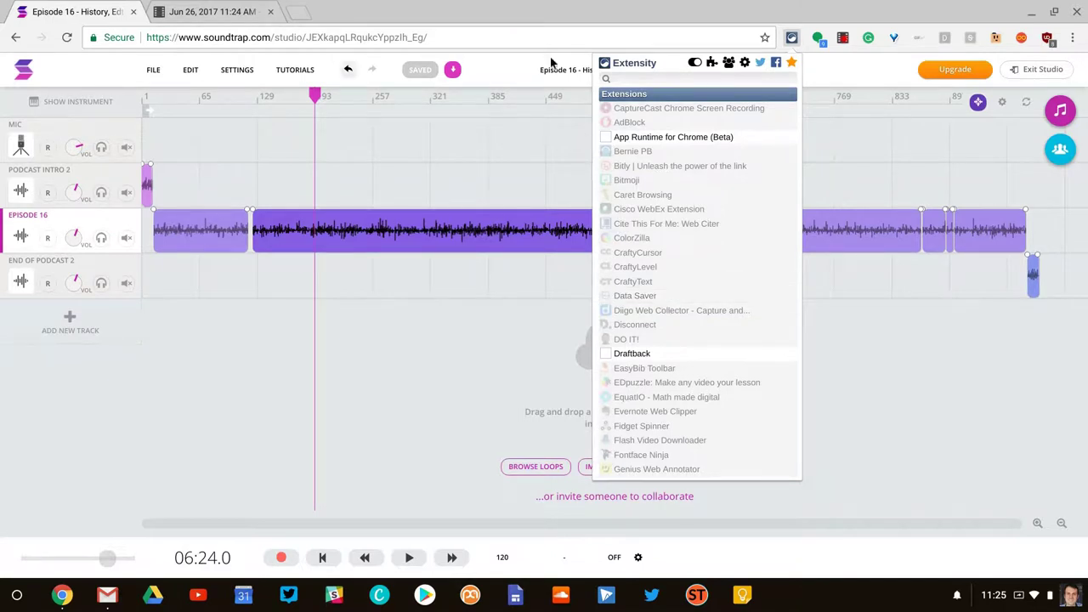
pyautogui.click(546, 23)
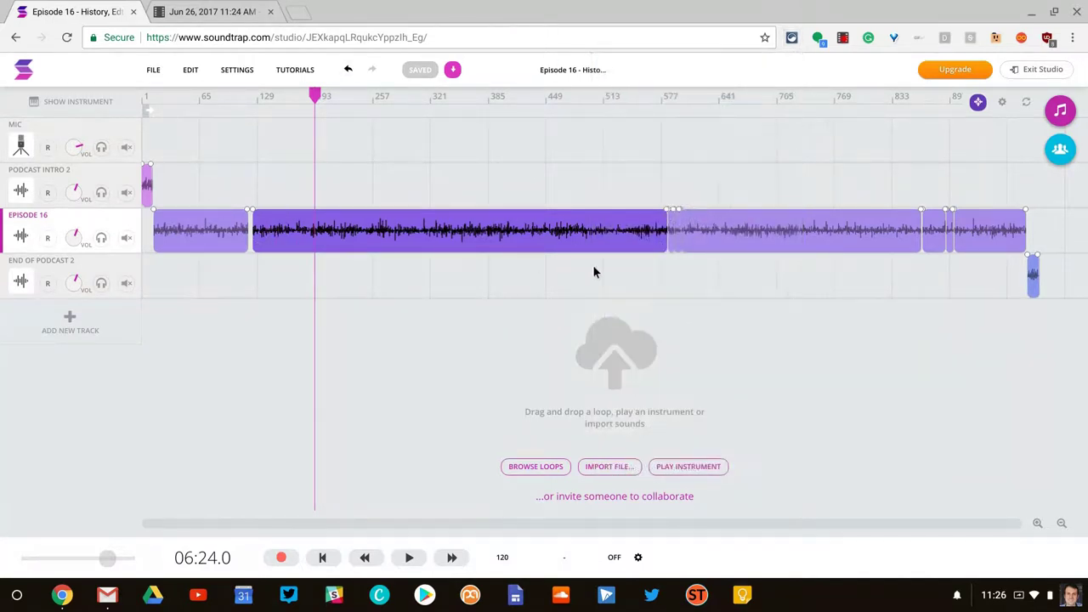
# Zoom the timeline in around the playhead to about bars 191–195.
pyautogui.moveTo(391, 235)
pyautogui.click(1038, 524)
pyautogui.click(1037, 524)
pyautogui.click(1037, 524)
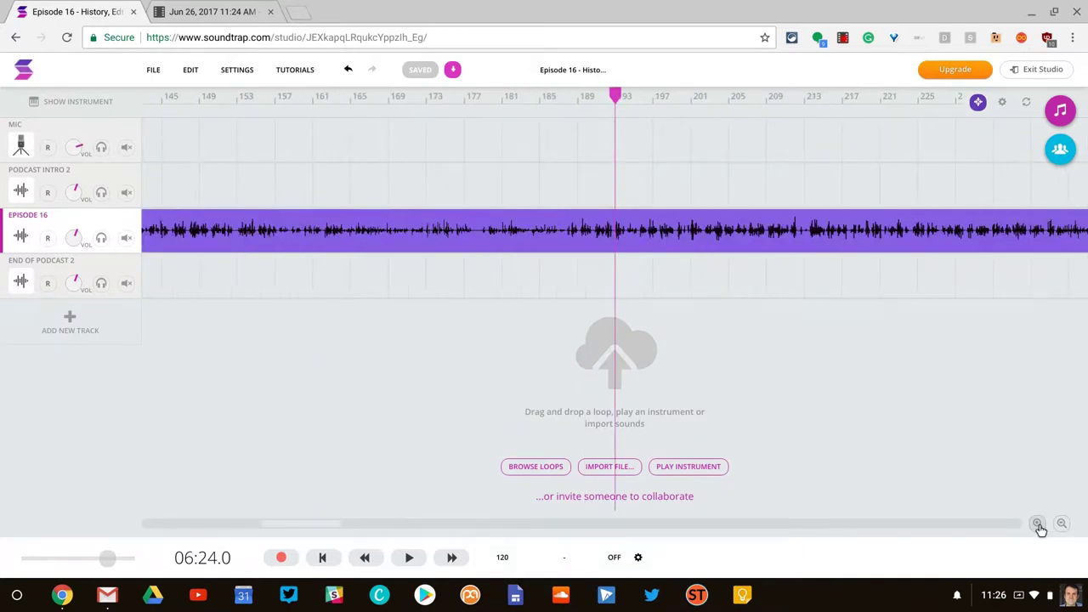
pyautogui.click(1038, 524)
pyautogui.click(1037, 524)
pyautogui.click(1037, 524)
# Zoom back out to bars 17–305 so the Episode 16 region split is visible.
pyautogui.click(1063, 524)
pyautogui.click(1063, 524)
pyautogui.click(1063, 524)
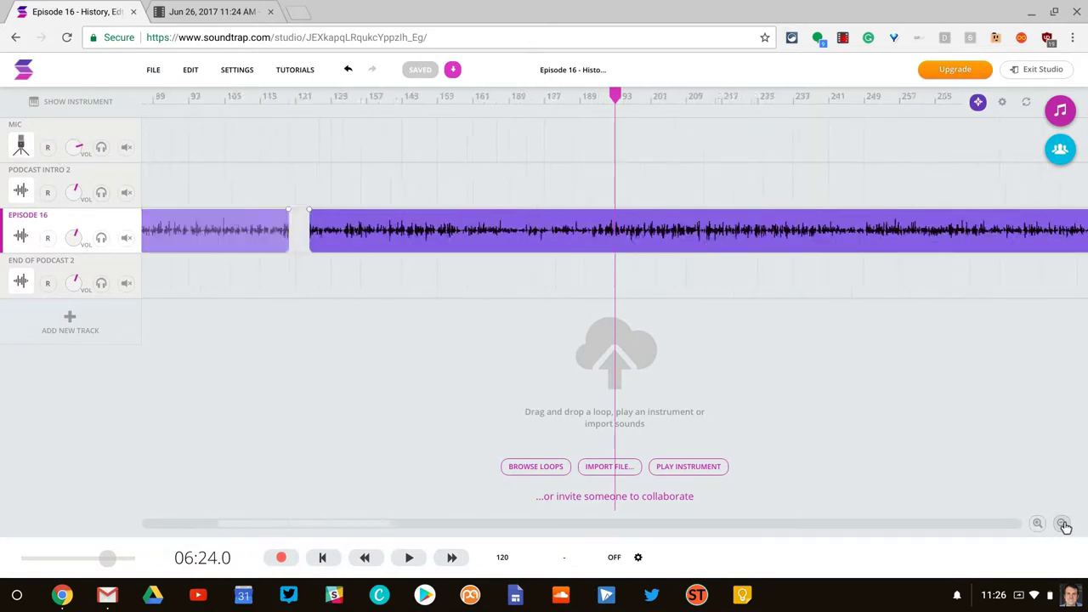
pyautogui.click(1063, 524)
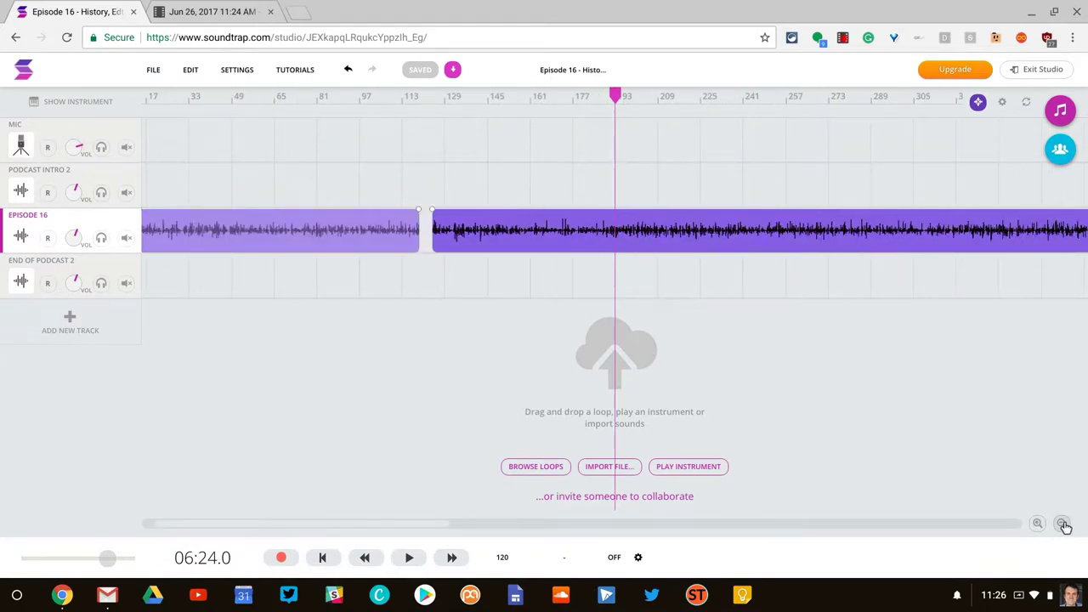